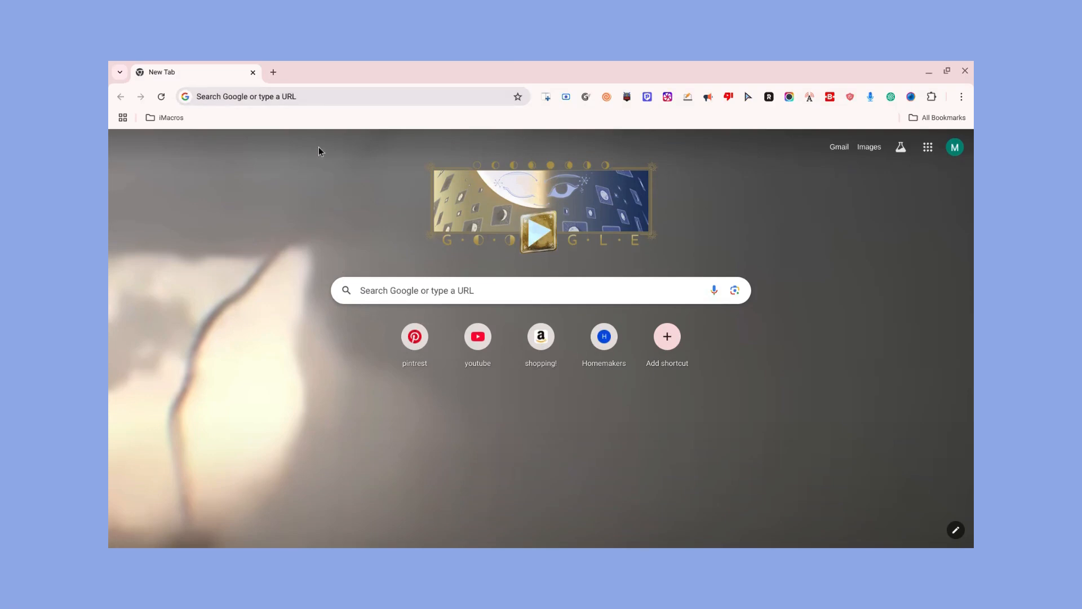
Go to the canva.com website
click(319, 102)
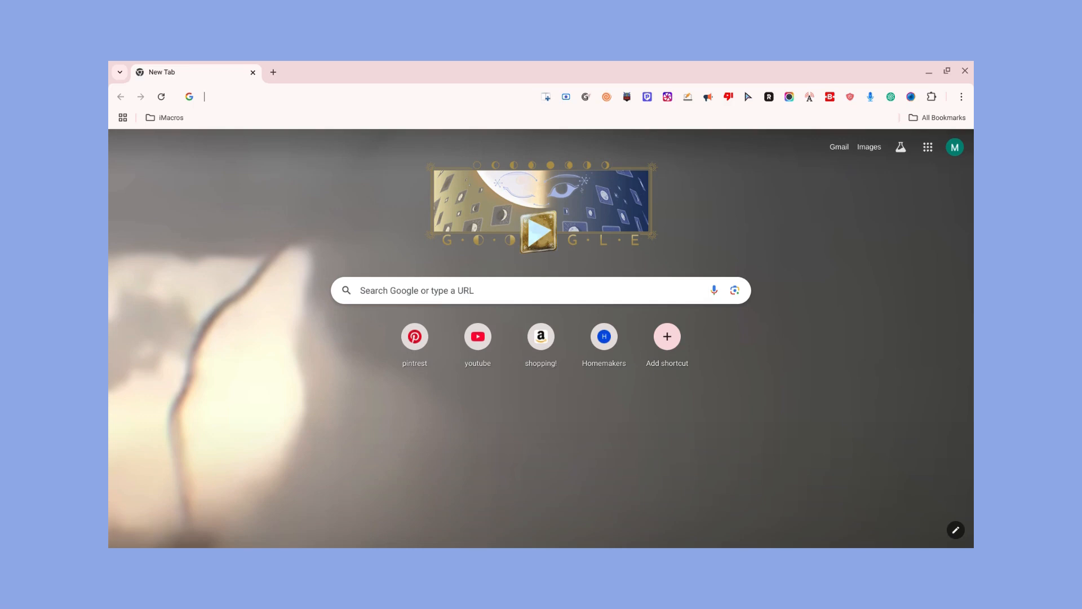
text(ca)
text(nva.com)
key(Return)
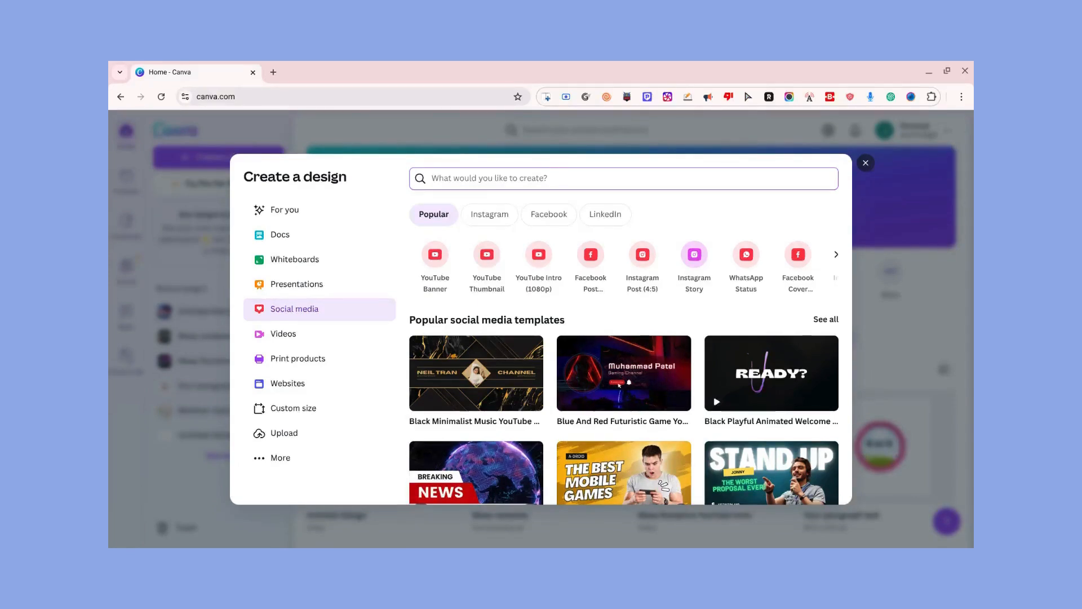
Search the design types for "youtube i" and create a blank YouTube Intro (1080p) design at 1920 × 1080 px
text(yo)
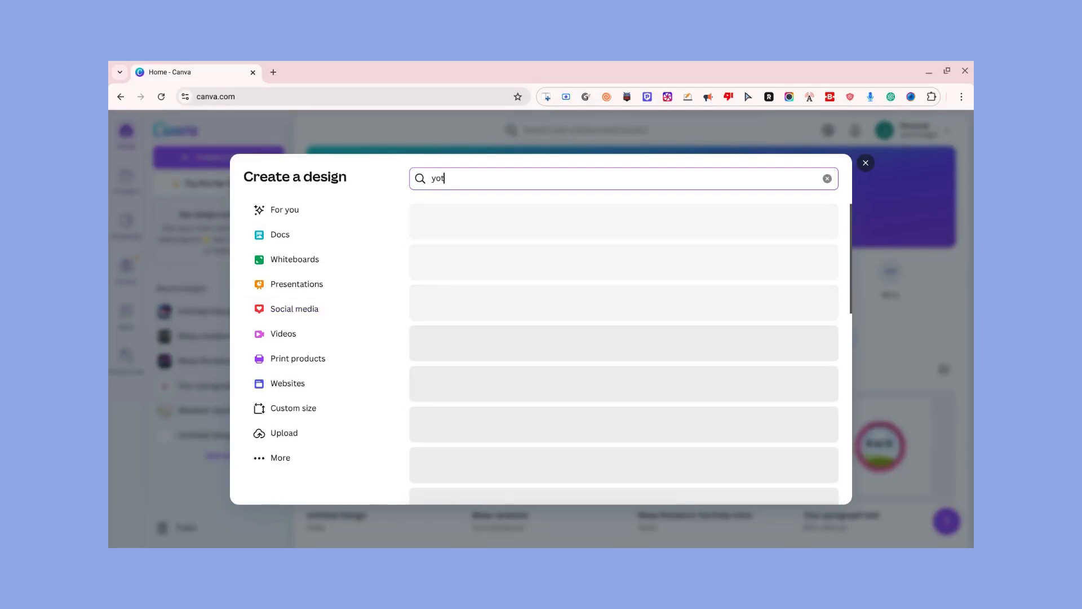
text(utube)
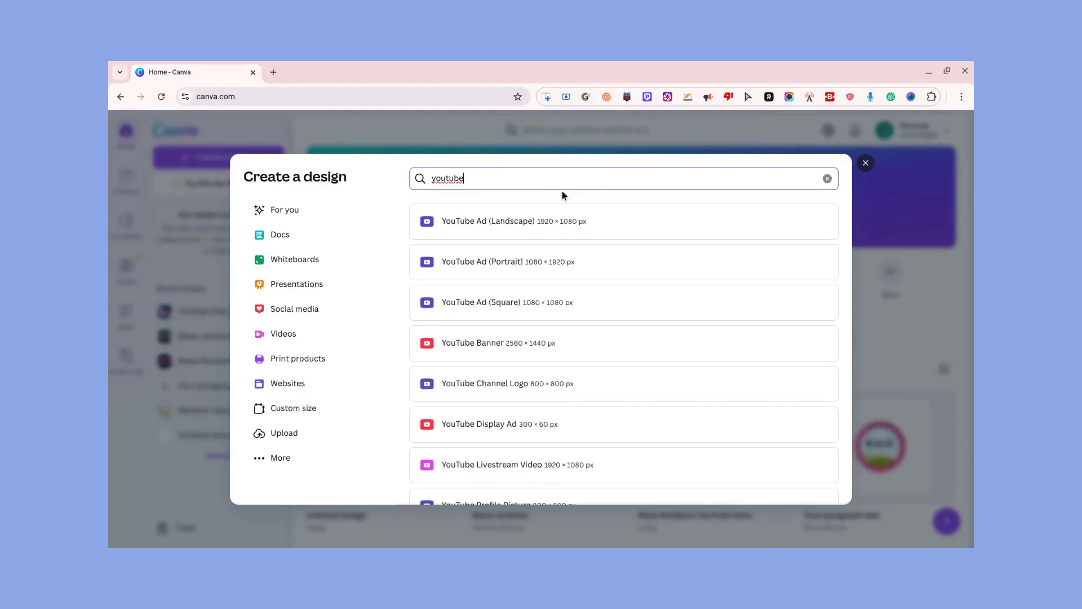
text( i)
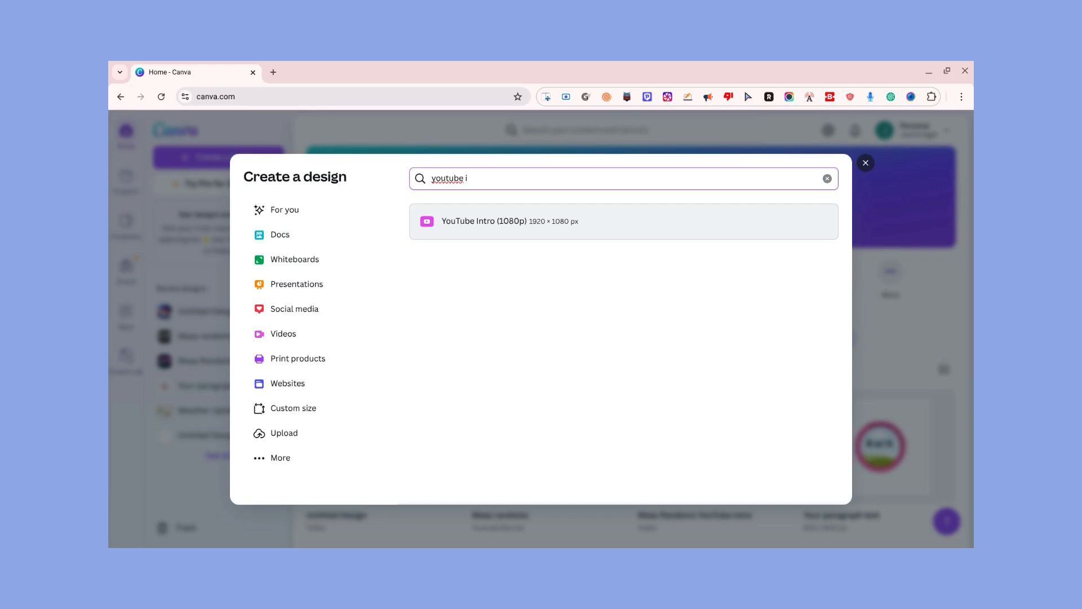
click(598, 219)
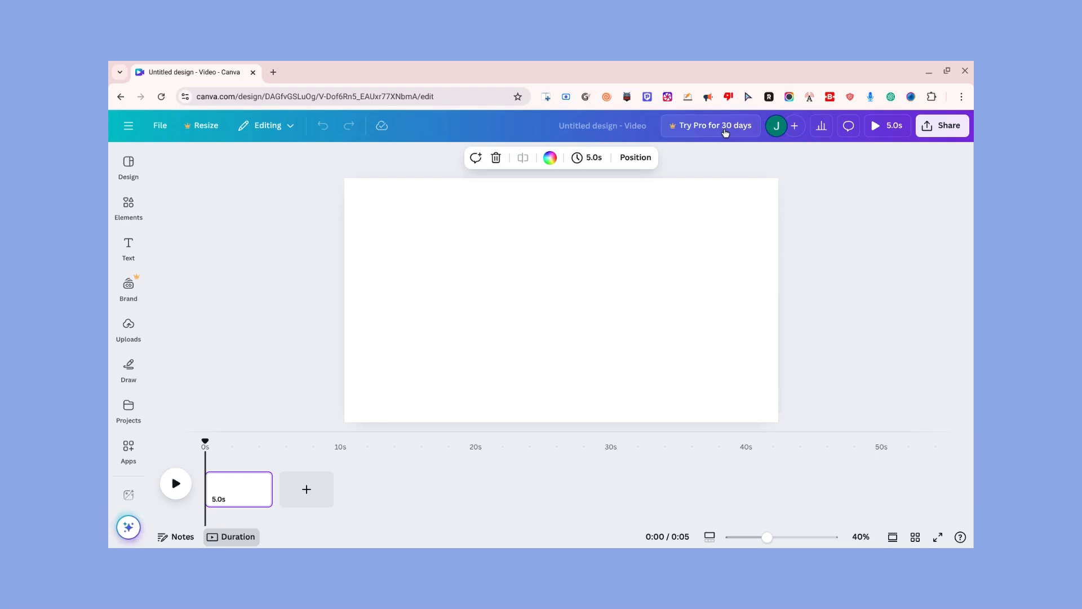
Rename the untitled design as "How-To Intro"
click(632, 127)
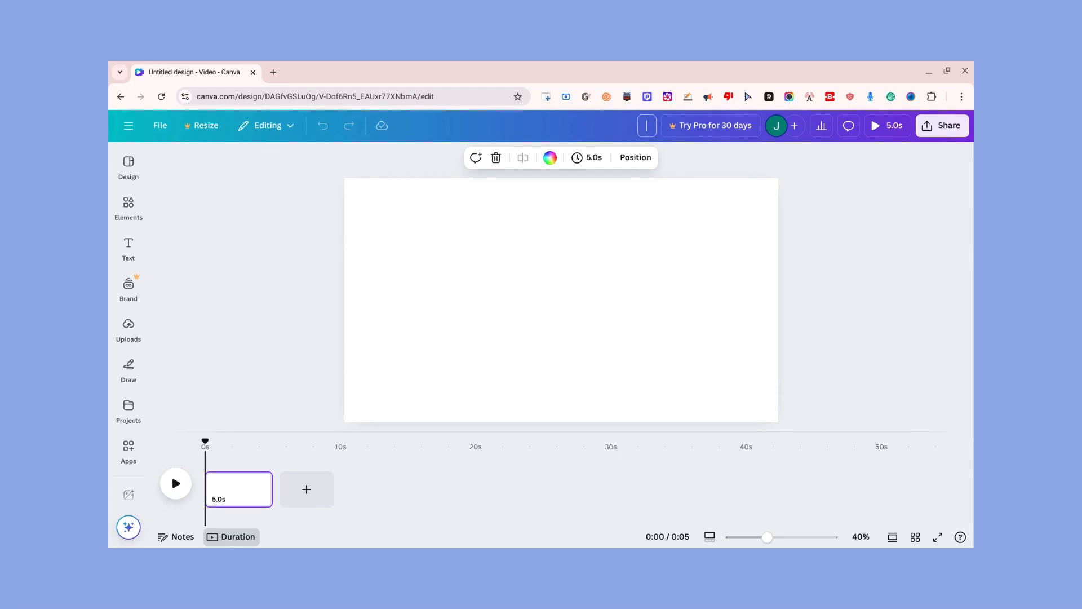
text(How-To Intro)
click(129, 323)
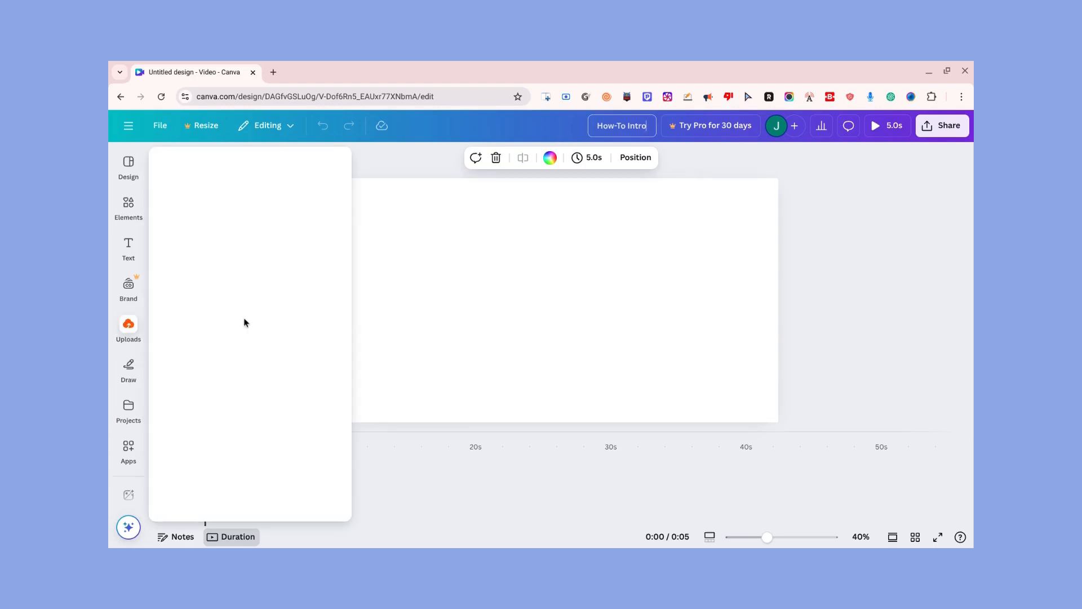
click(557, 475)
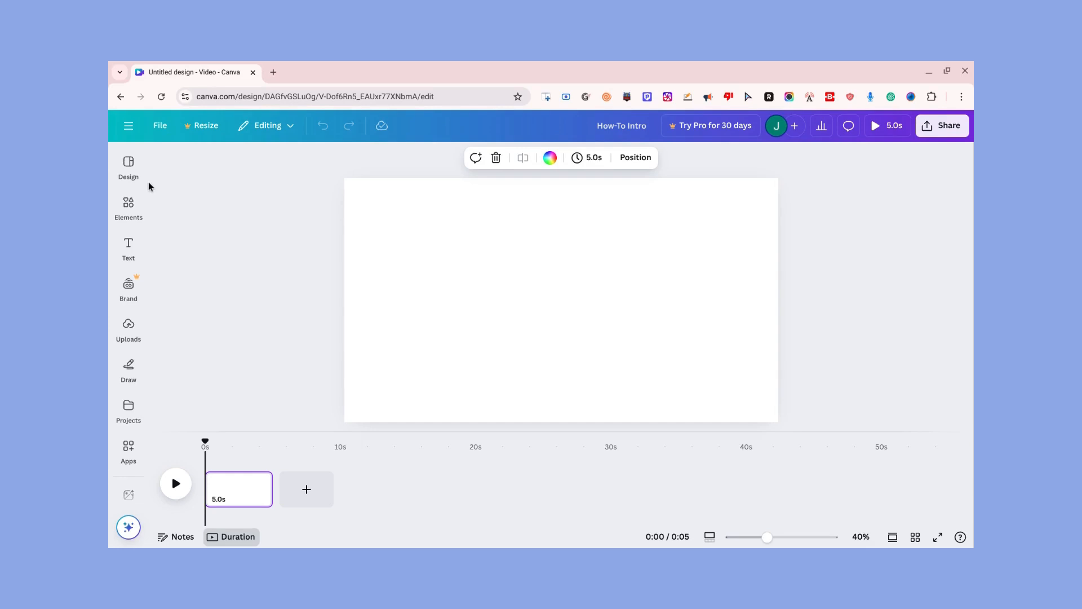
Browse the YouTube Intro video templates for one that suits the channel intro
click(130, 164)
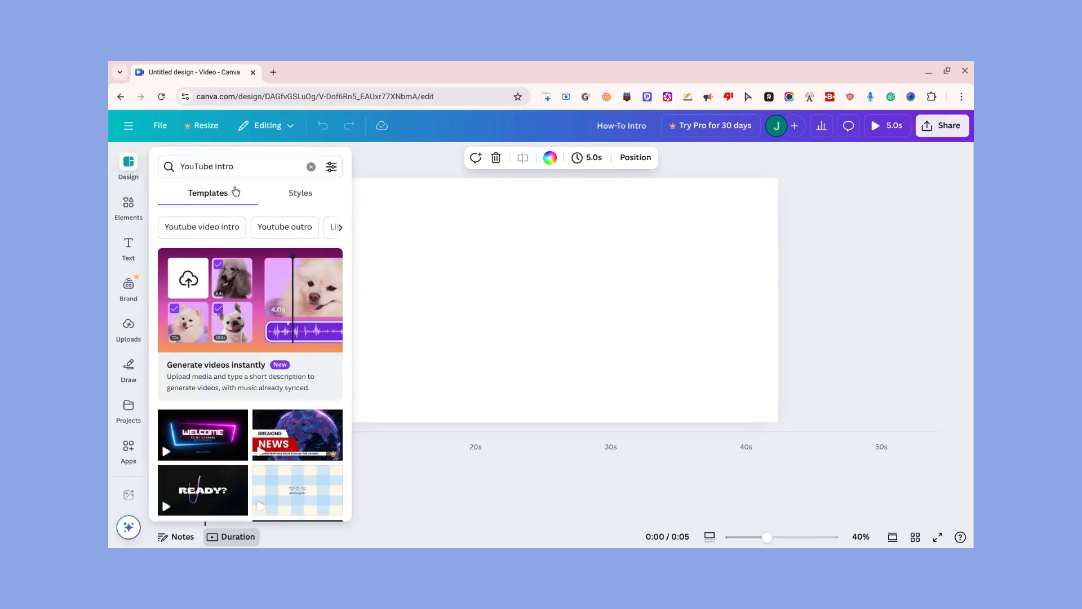
scroll(263, 241, down, 2)
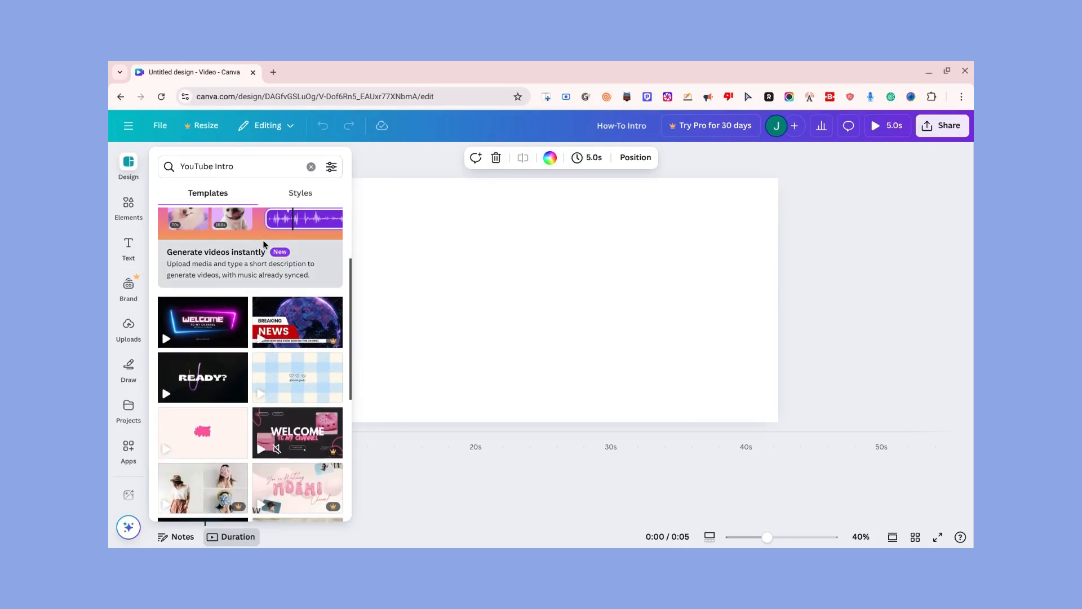
click(130, 363)
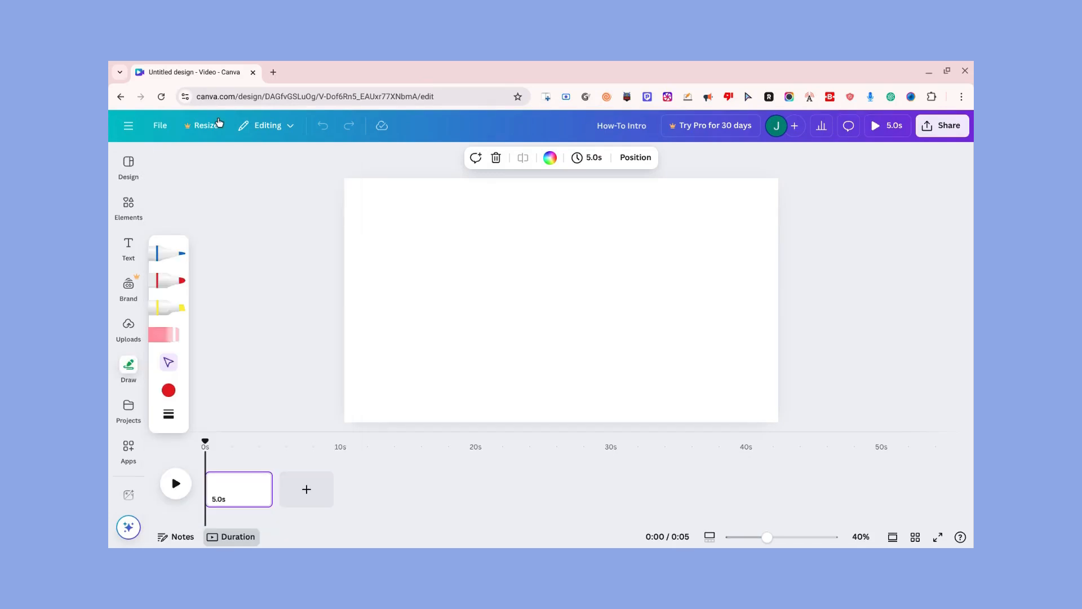
mouse_move(125, 169)
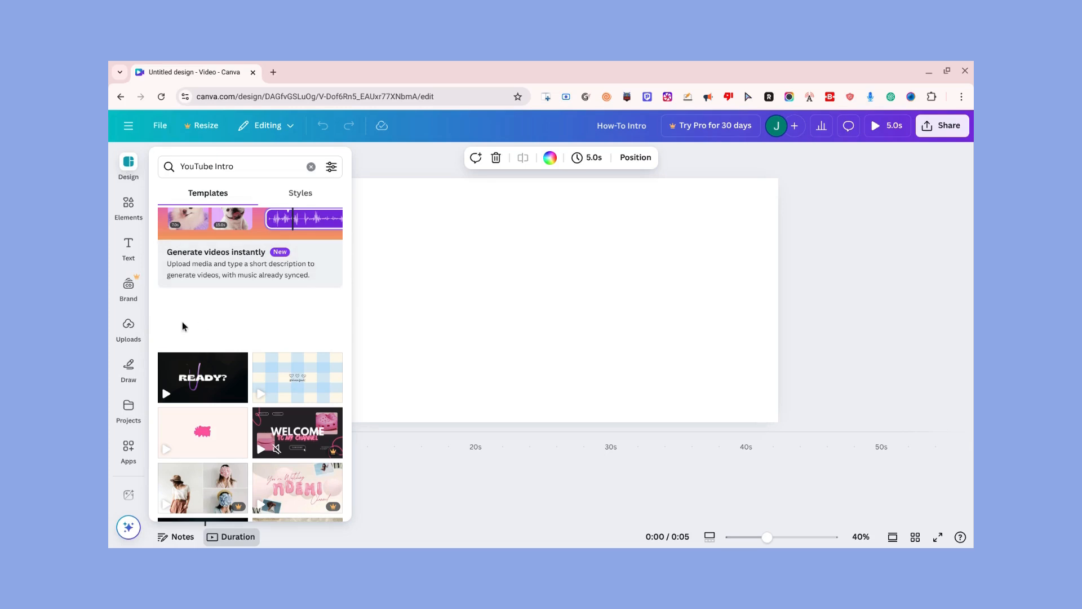
scroll(182, 322, up, 2)
scroll(182, 322, down, 1)
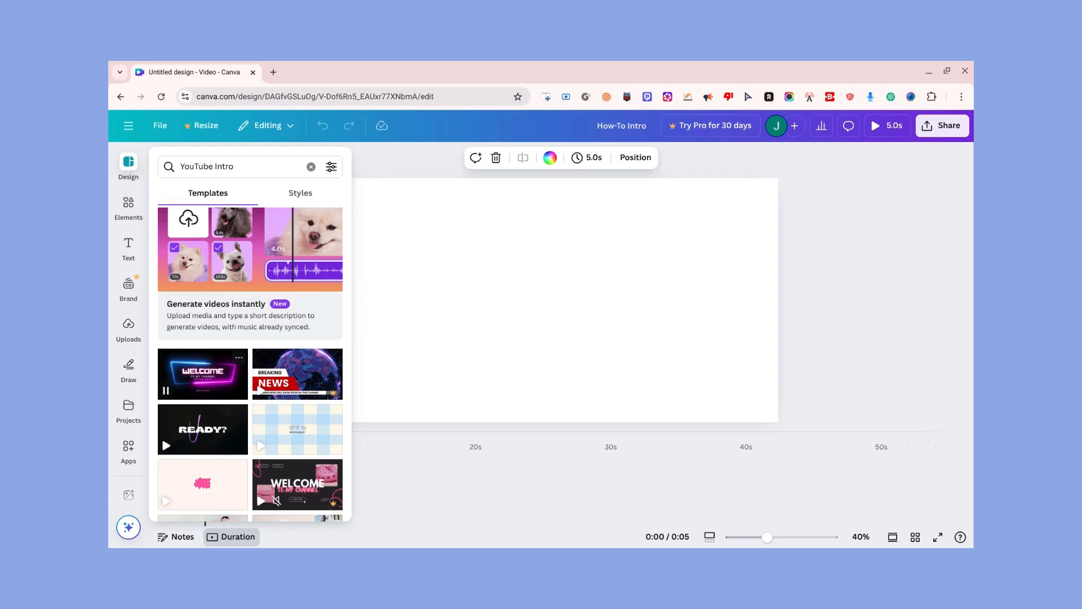
scroll(181, 399, down, 4)
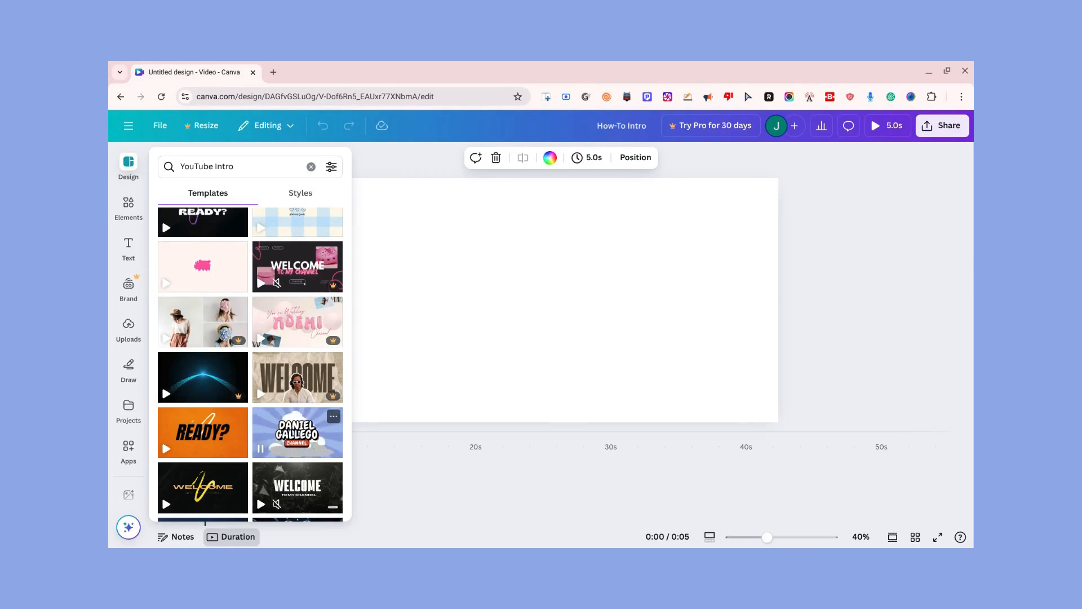
scroll(251, 360, up, 5)
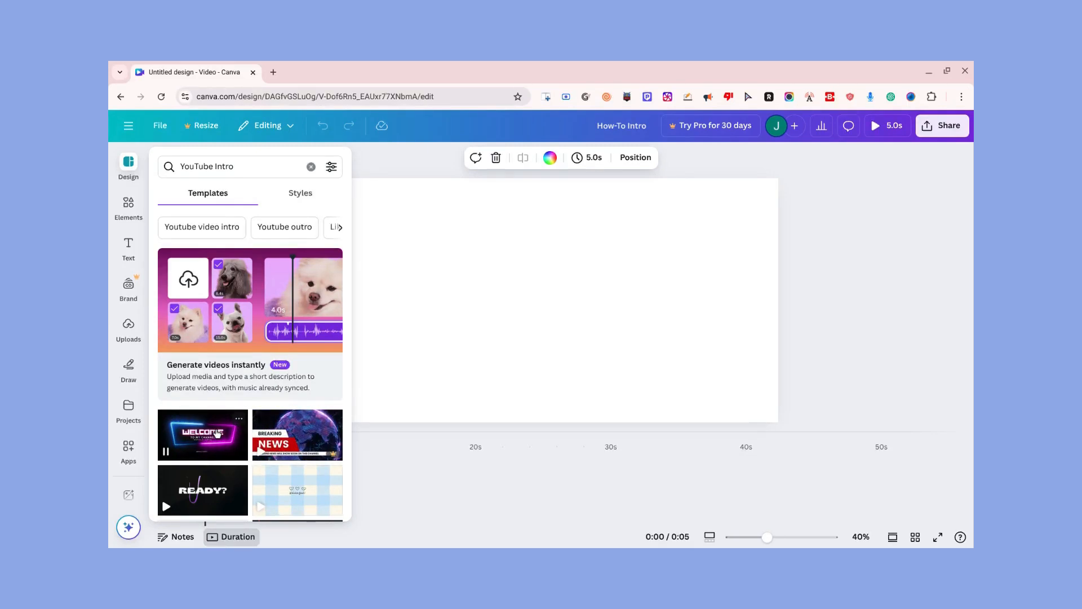
click(278, 231)
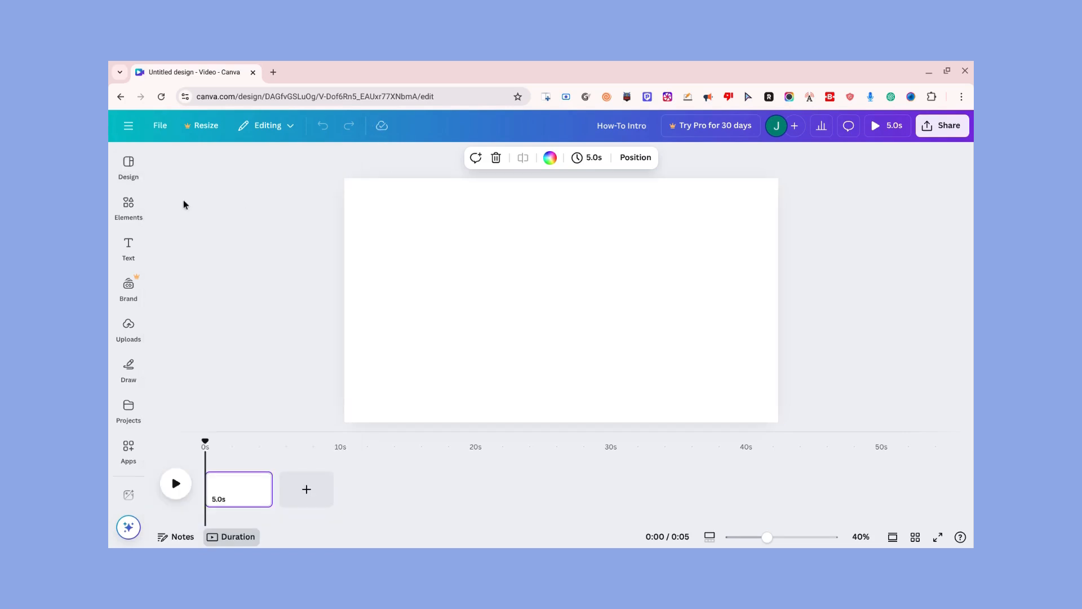
mouse_move(126, 160)
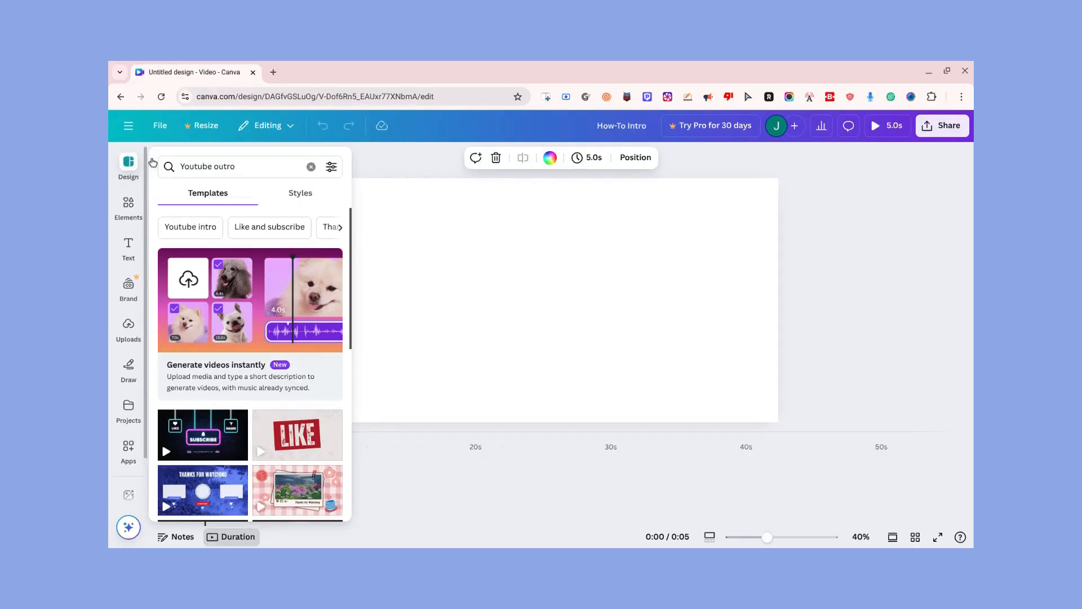
click(263, 175)
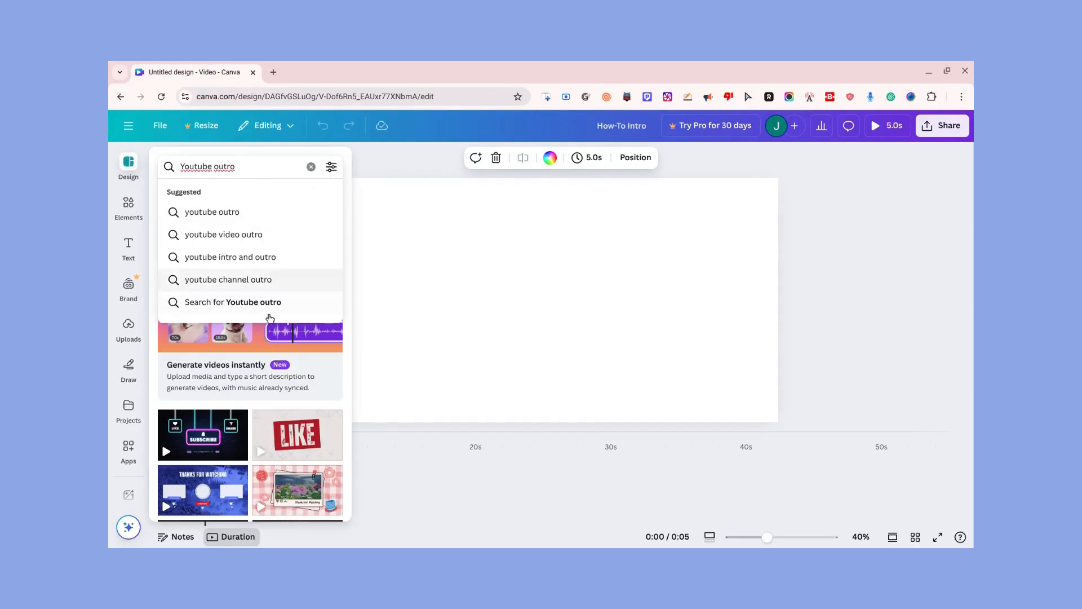
click(350, 349)
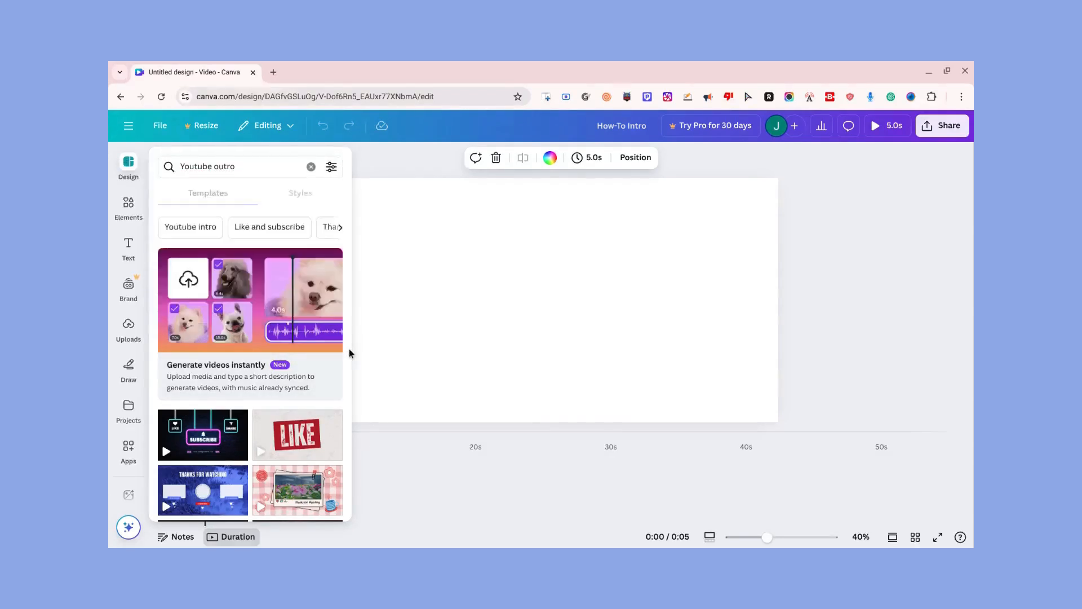
Apply the neon pink and blue WELCOME template from the Youtube intro results and add a blank page after it
click(184, 225)
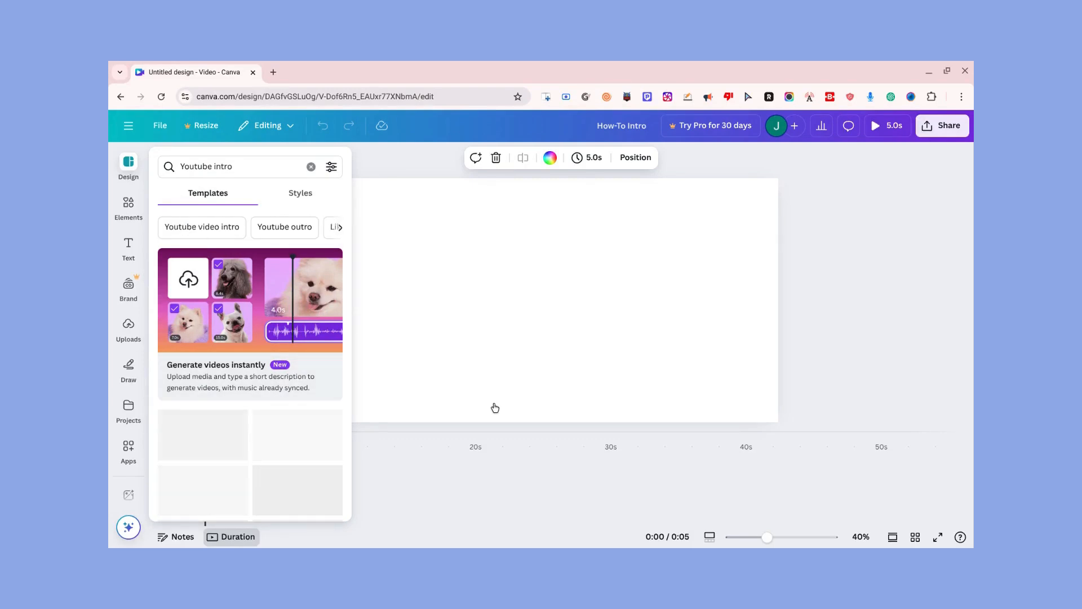
click(226, 443)
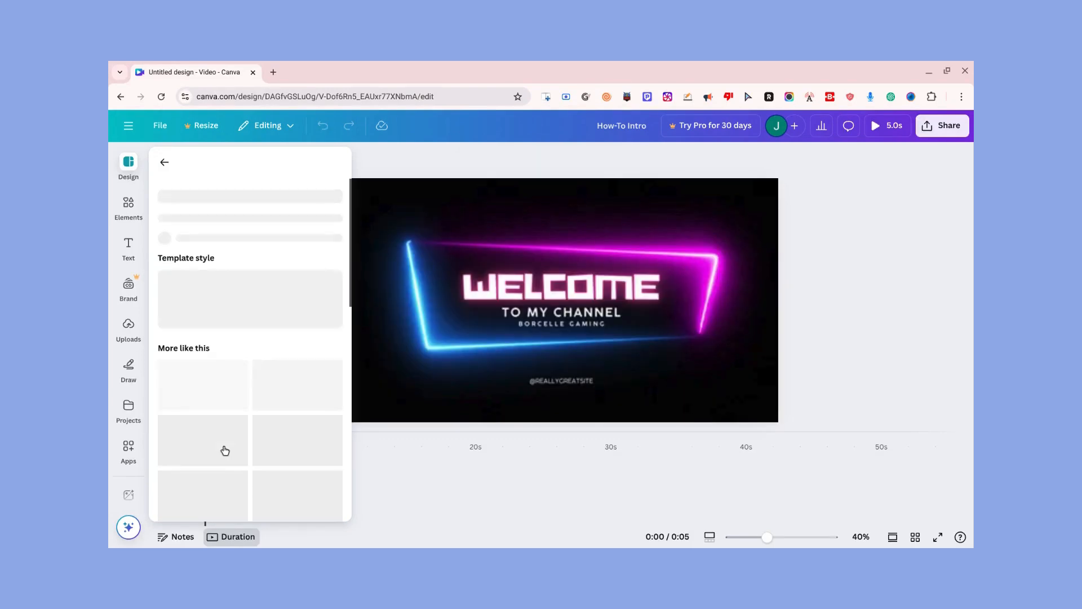
click(393, 475)
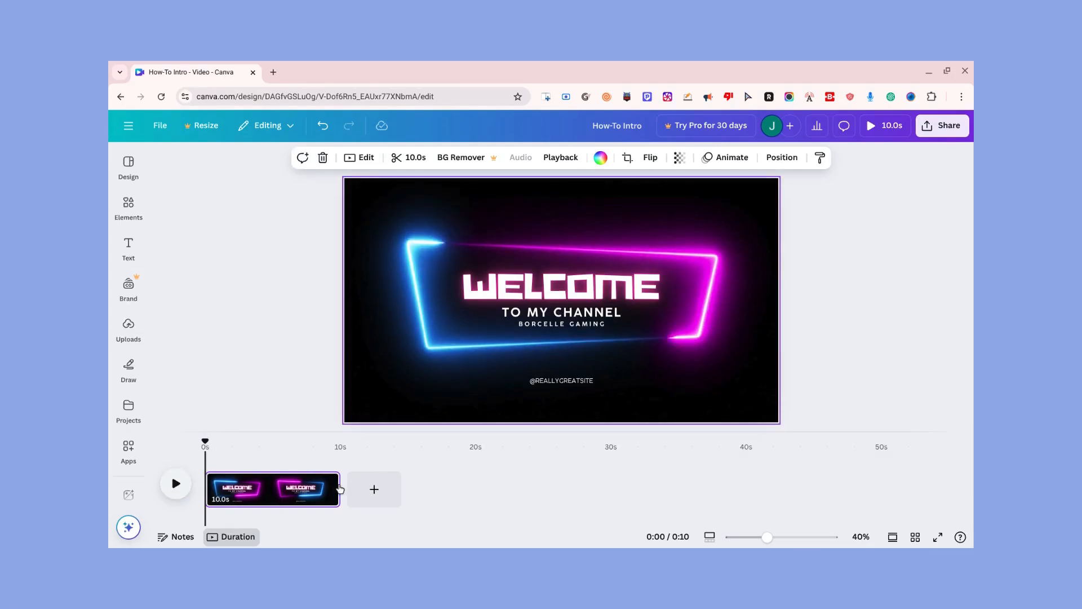
click(379, 490)
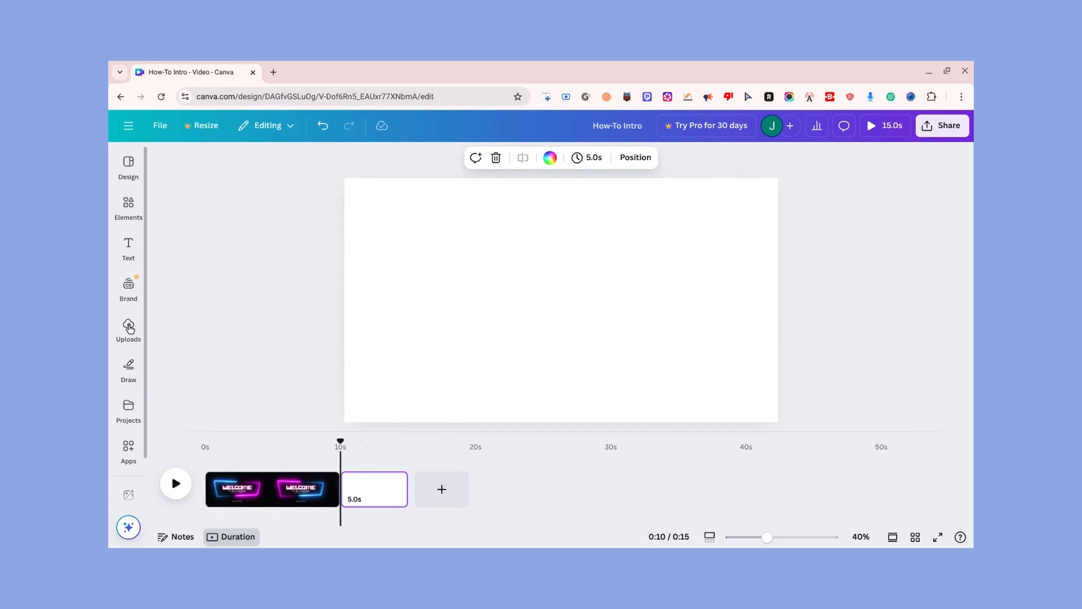
Look through the uploaded images and videos for footage for the blank page
click(129, 330)
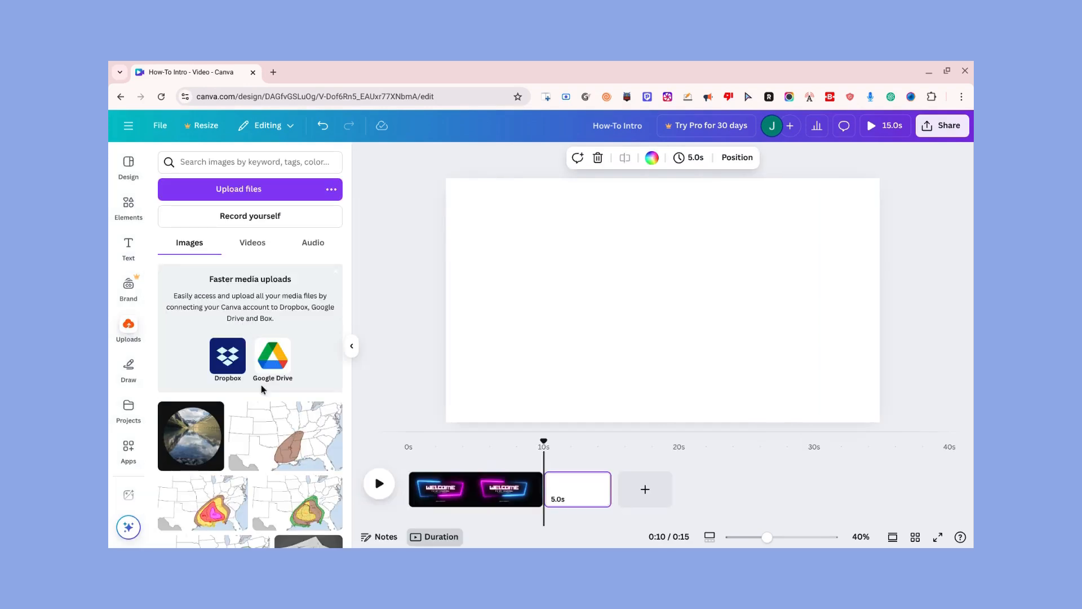
scroll(269, 394, down, 4)
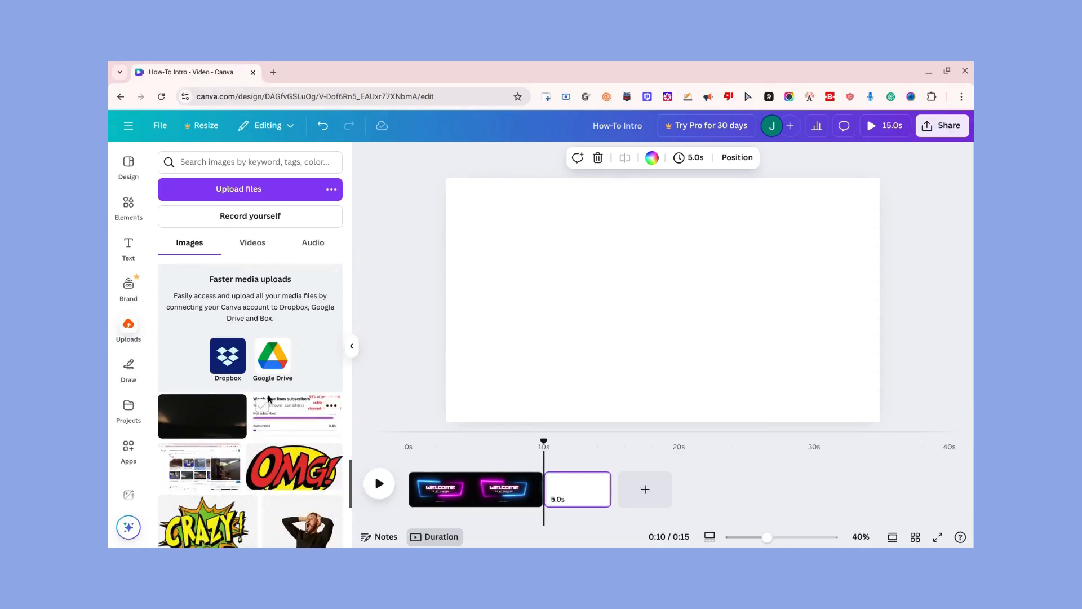
click(252, 244)
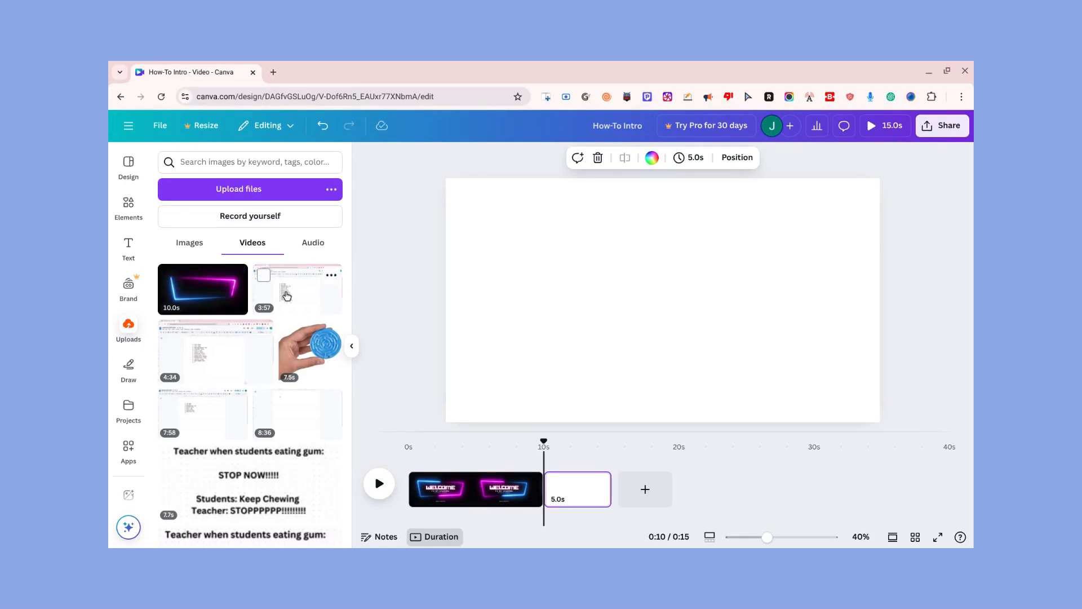
scroll(290, 366, down, 3)
scroll(289, 376, down, 5)
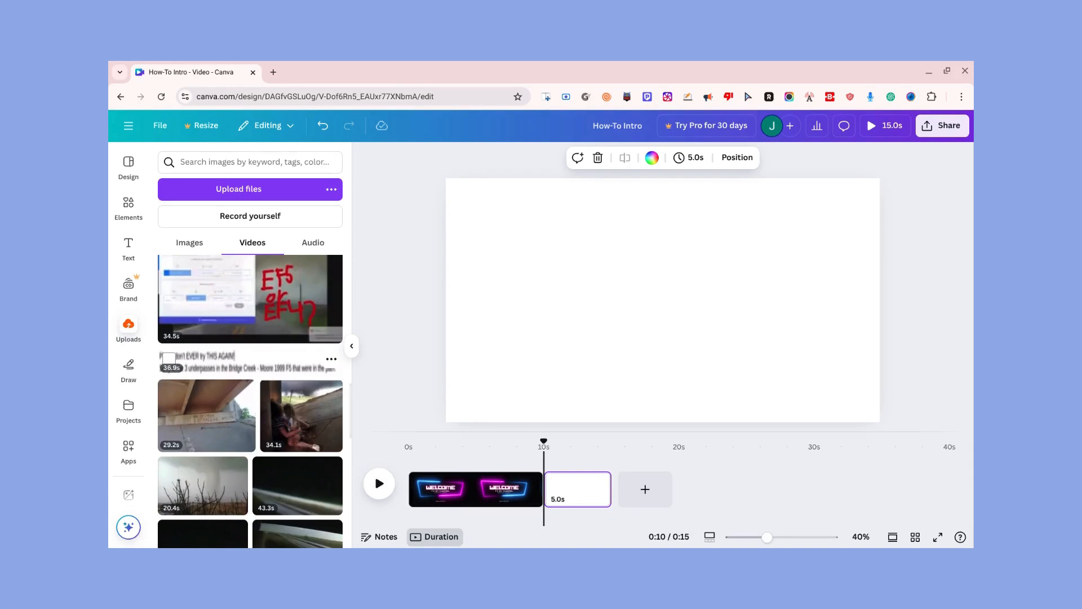
scroll(285, 366, down, 5)
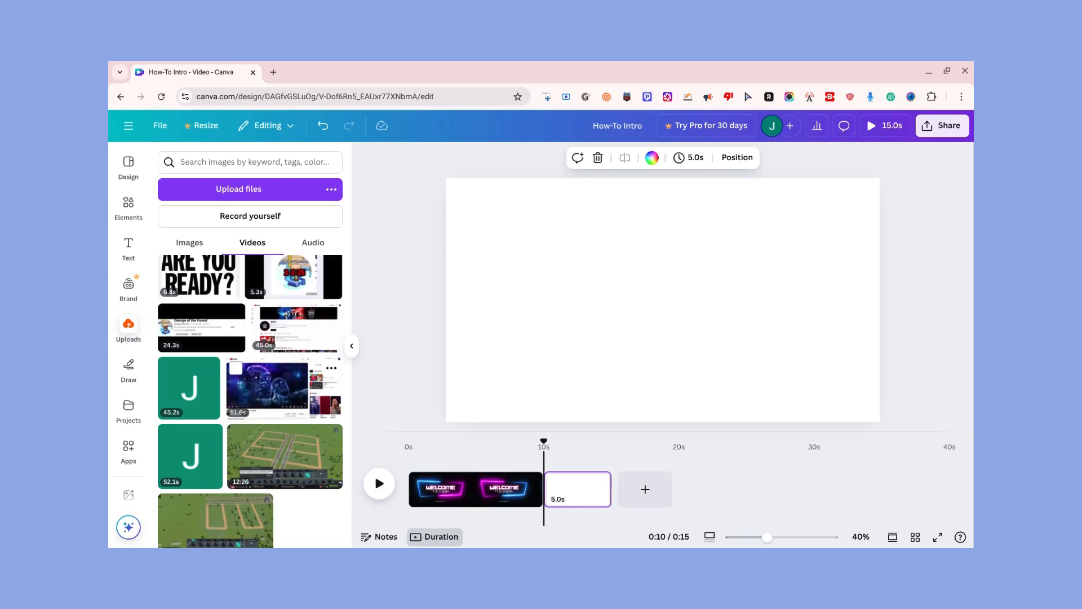
scroll(310, 353, up, 10)
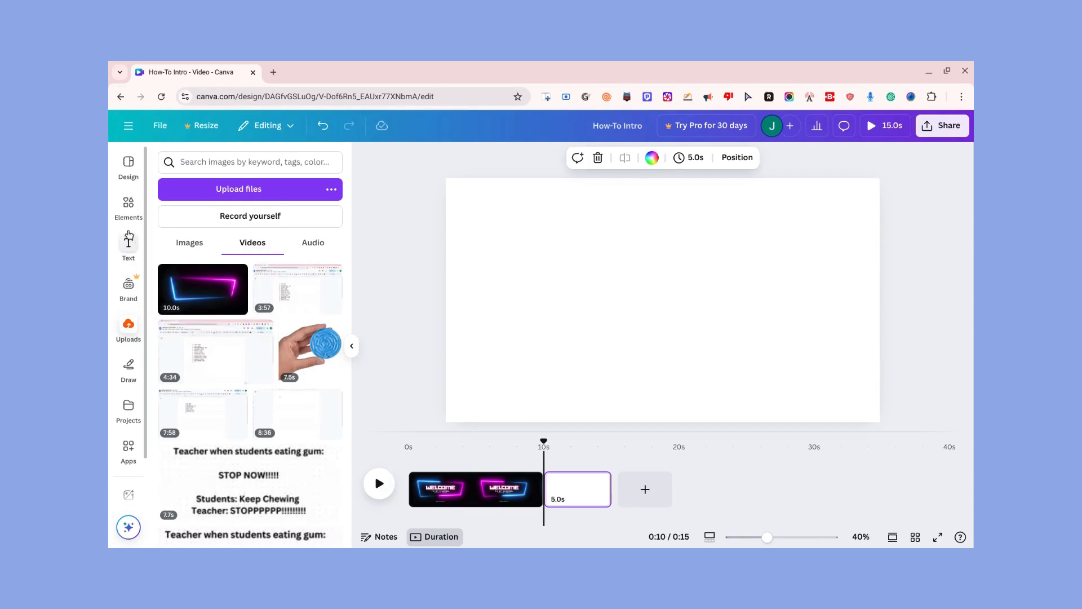
Bring up the applied template's details and move the playhead from the intro clip onto the blank page
click(130, 164)
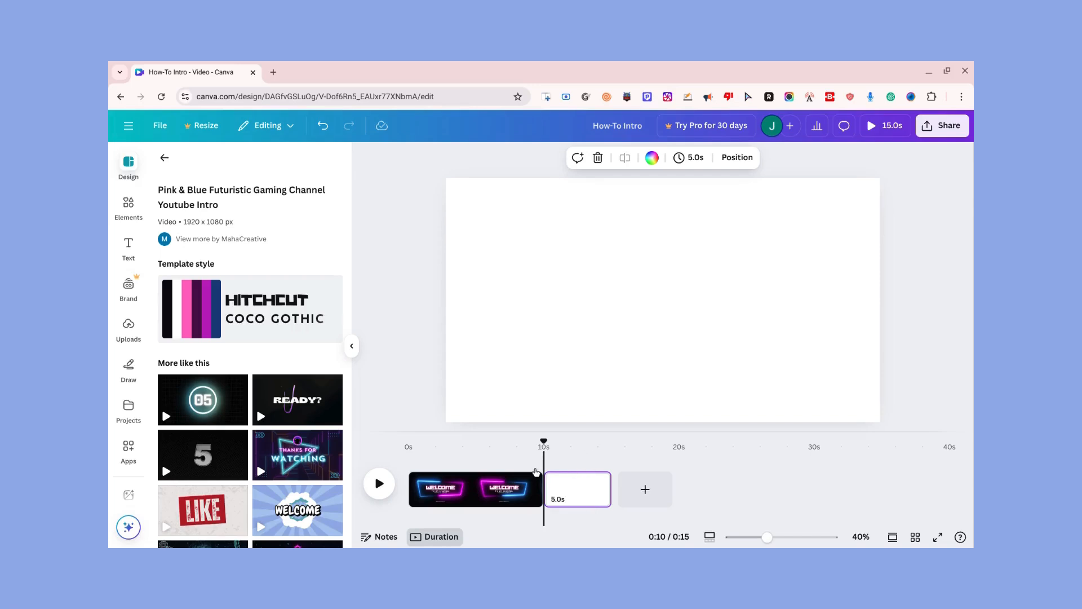
click(503, 495)
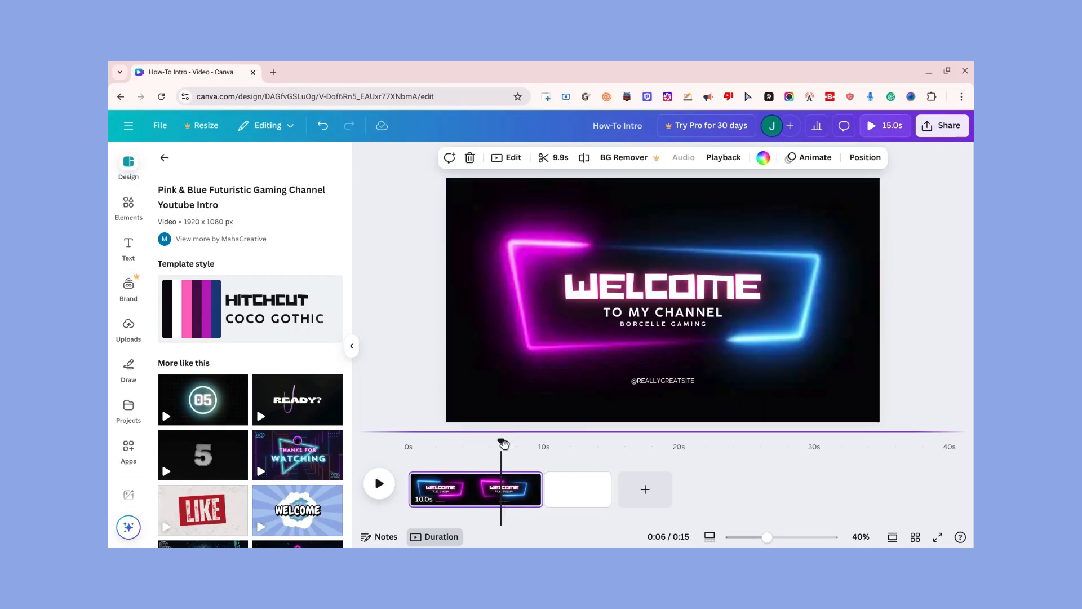
drag(504, 444, 554, 444)
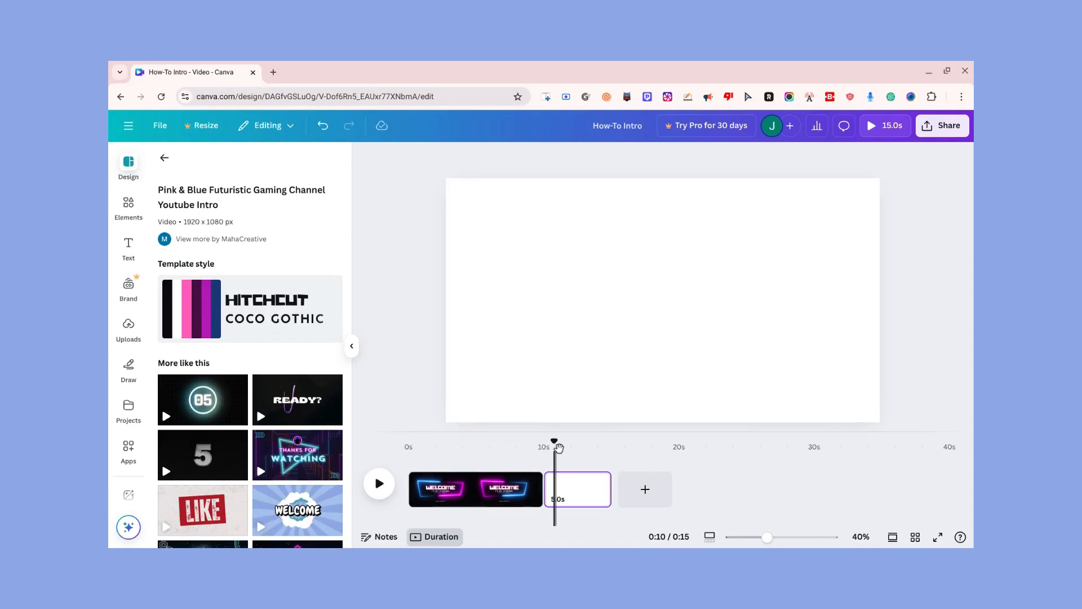